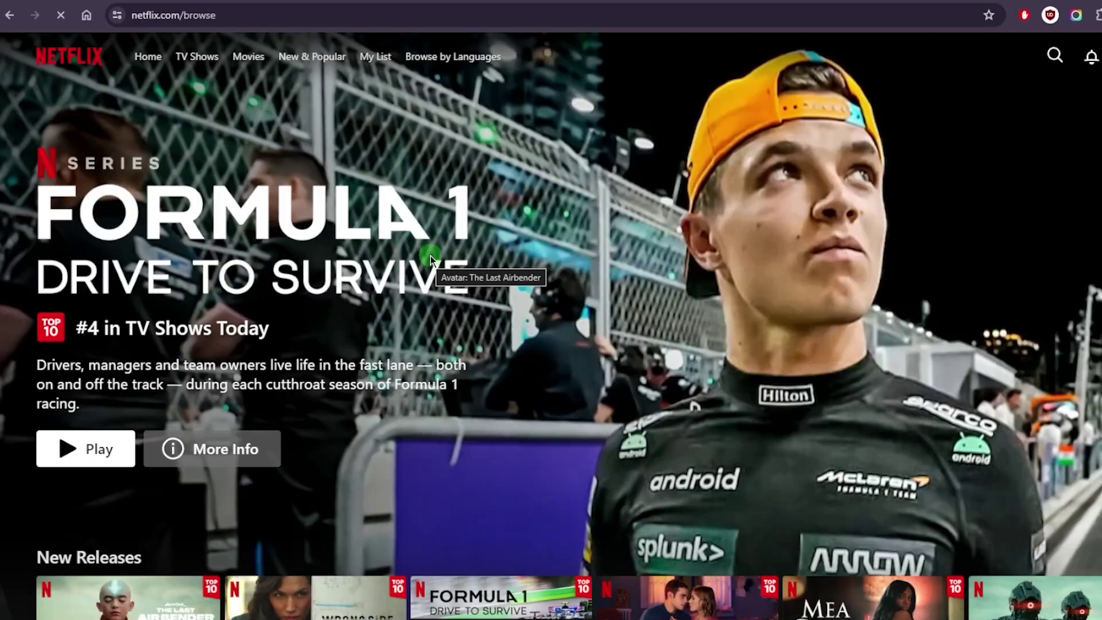
Step: Save the Windows manual proxy as 64.124.38.138 on port 8080
{"action": "scroll", "coordinate": [449, 267], "scroll_direction": "down", "scroll_amount": 4}
{"action": "scroll", "coordinate": [449, 267], "scroll_direction": "up", "scroll_amount": 4}
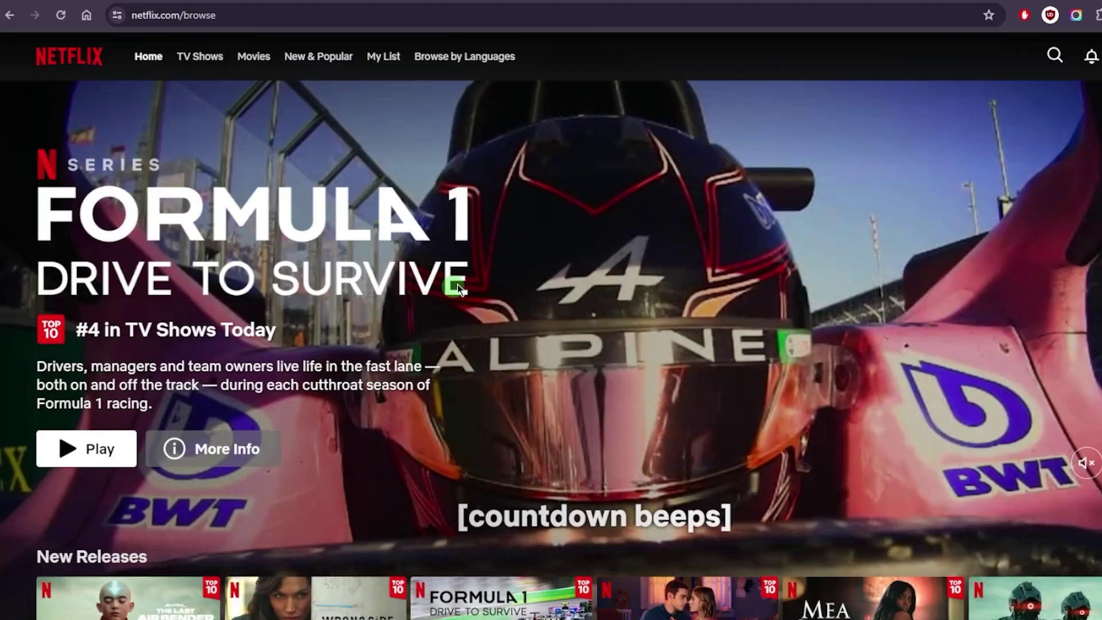
{"action": "scroll", "coordinate": [456, 284], "scroll_direction": "down", "scroll_amount": 8}
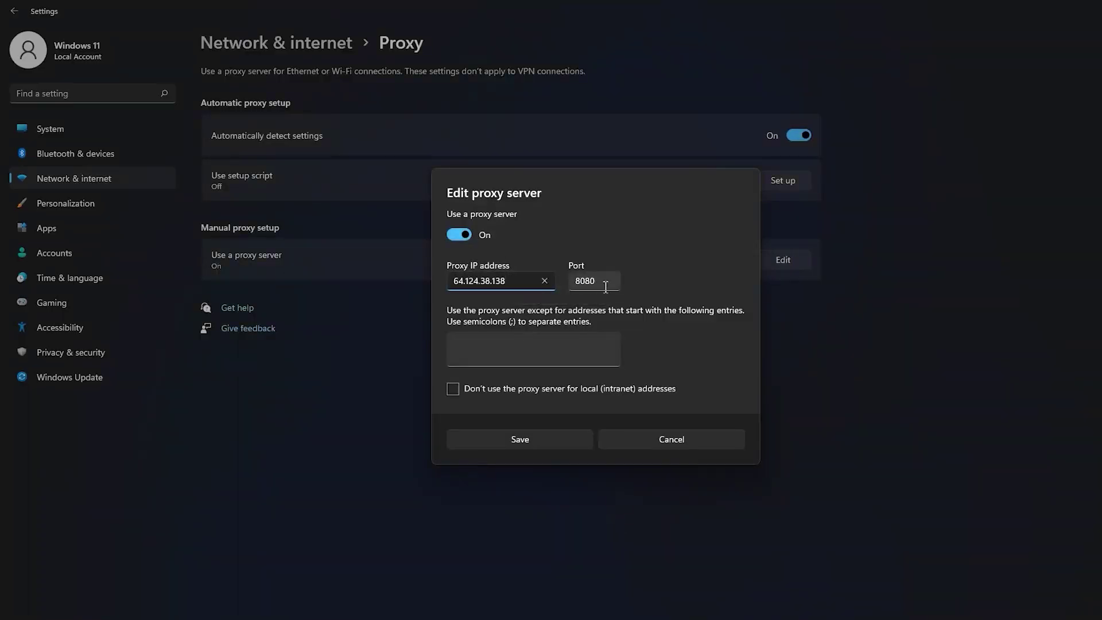
{"action": "left_click", "coordinate": [549, 433]}
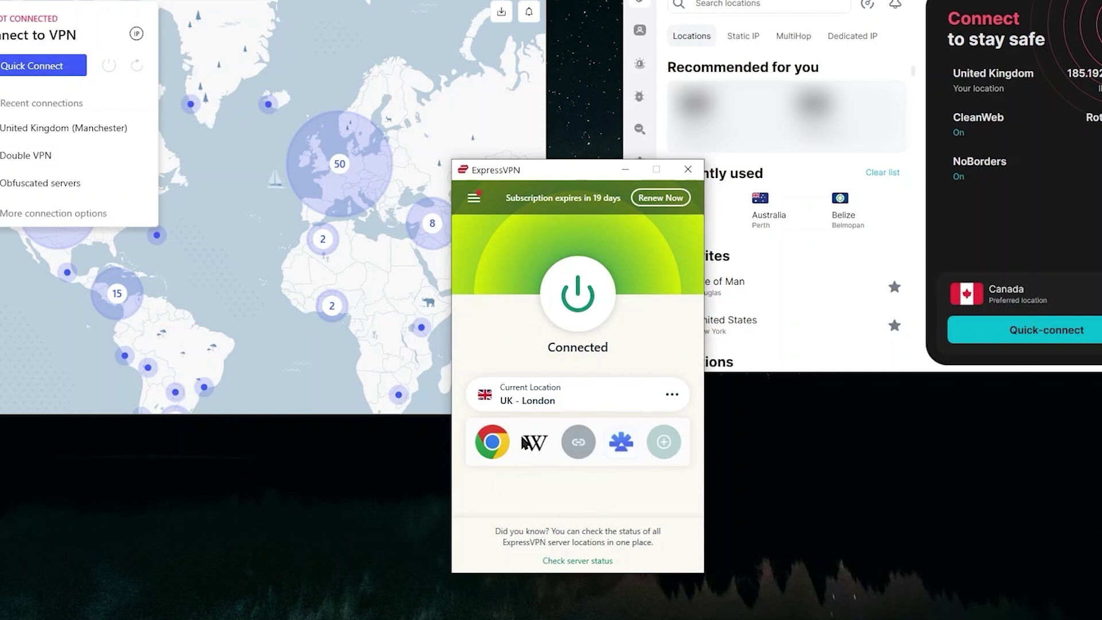
Step: Connect ExpressVPN to Japan - Tokyo from the Asia Pacific locations list
{"action": "left_click", "coordinate": [547, 400]}
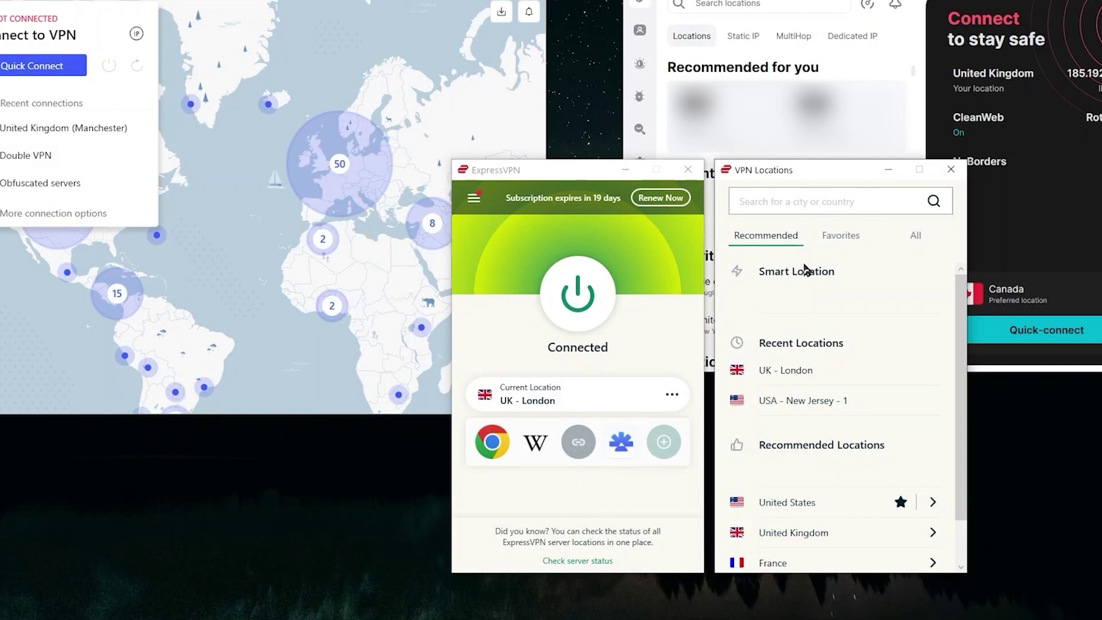
{"action": "left_click_drag", "start_coordinate": [887, 409], "coordinate": [896, 497]}
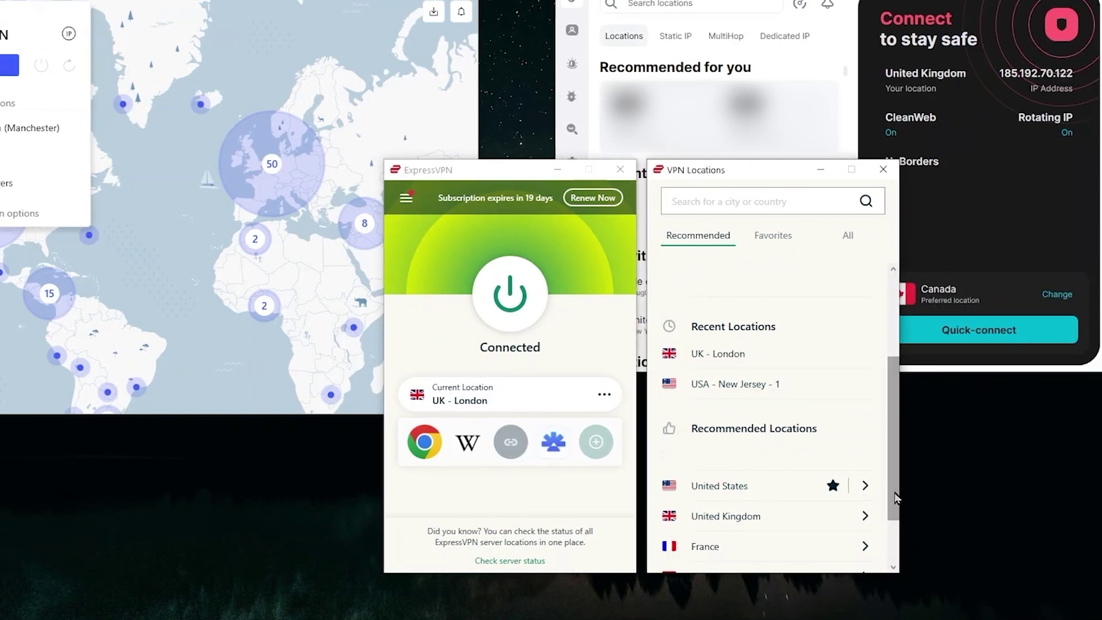
{"action": "left_click", "coordinate": [769, 239]}
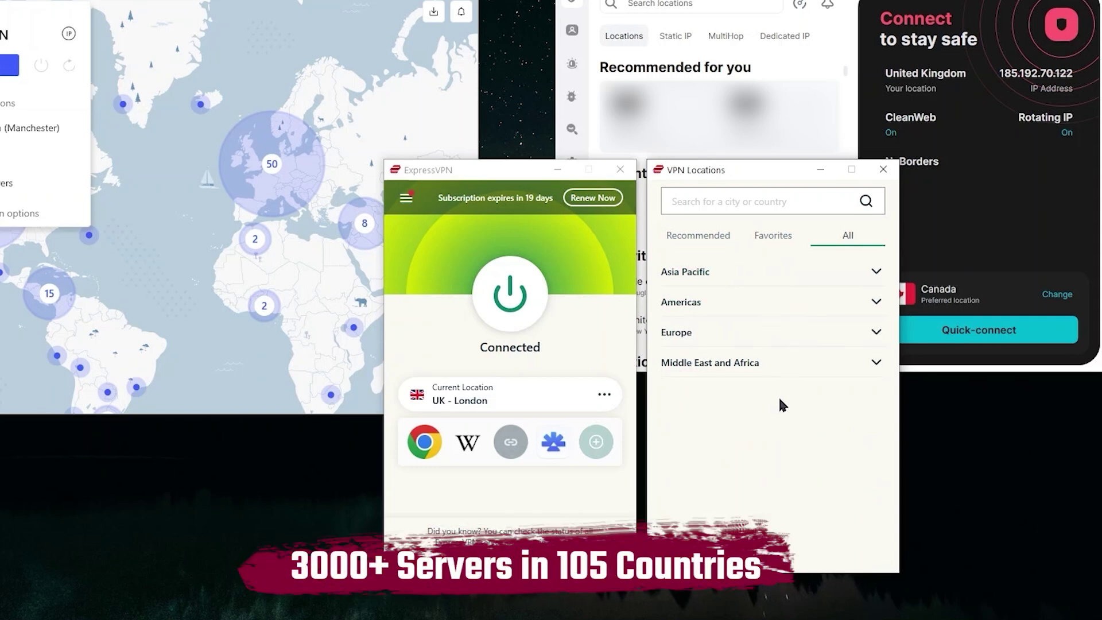
{"action": "left_click", "coordinate": [875, 273]}
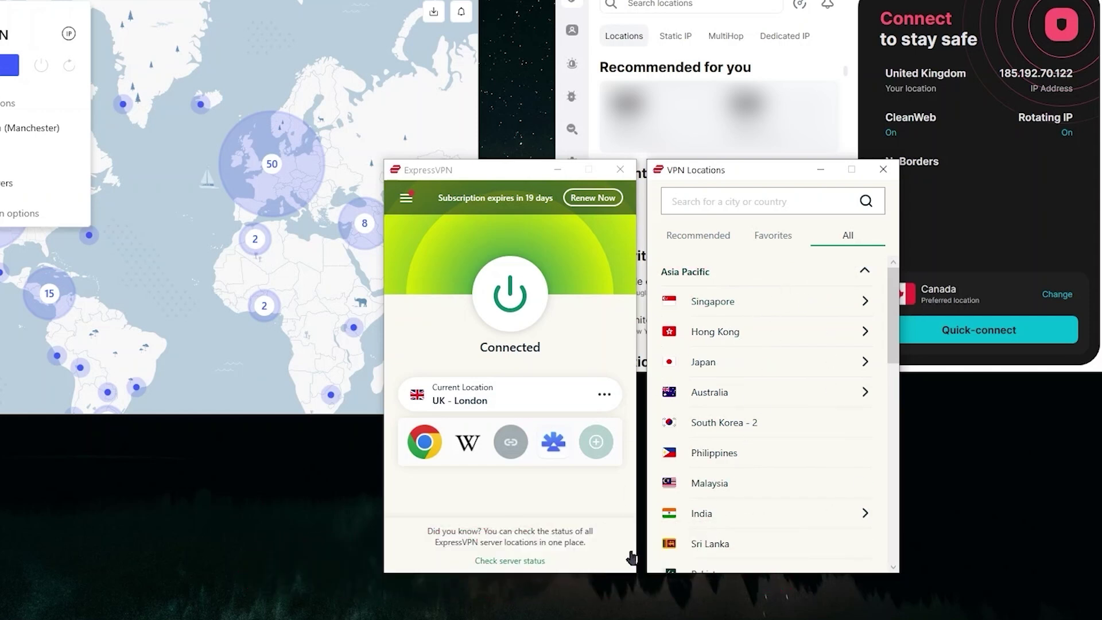
{"action": "left_click", "coordinate": [703, 363]}
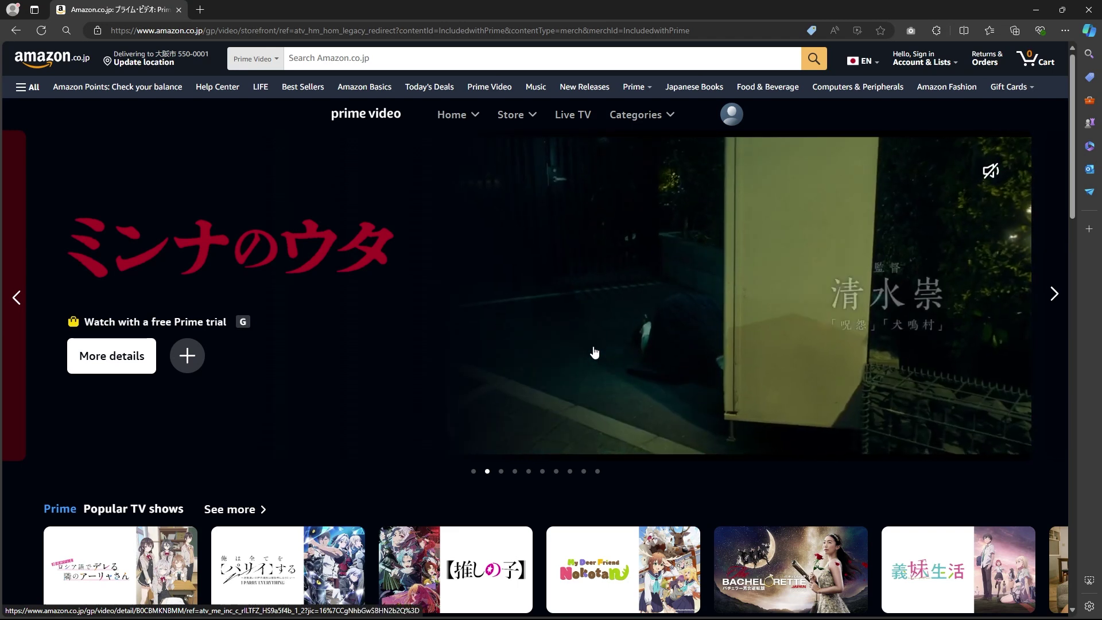
{"action": "scroll", "coordinate": [595, 353], "scroll_direction": "down", "scroll_amount": 6}
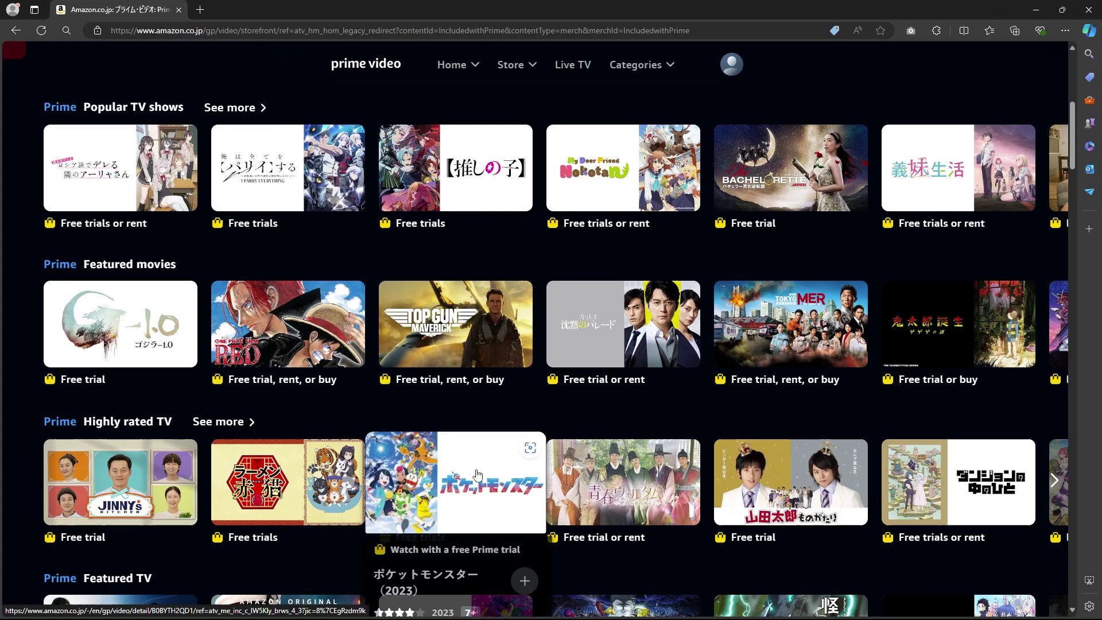
{"action": "scroll", "coordinate": [476, 468], "scroll_direction": "down", "scroll_amount": 6}
{"action": "scroll", "coordinate": [478, 474], "scroll_direction": "down", "scroll_amount": 2}
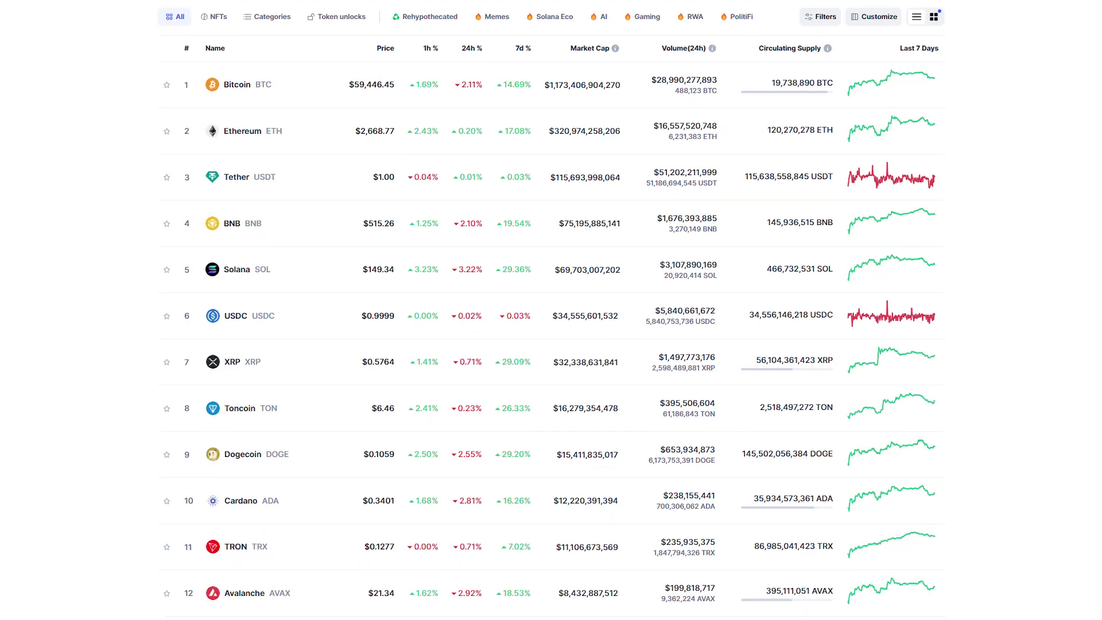
{"action": "scroll", "coordinate": [551, 310], "scroll_direction": "down", "scroll_amount": 2}
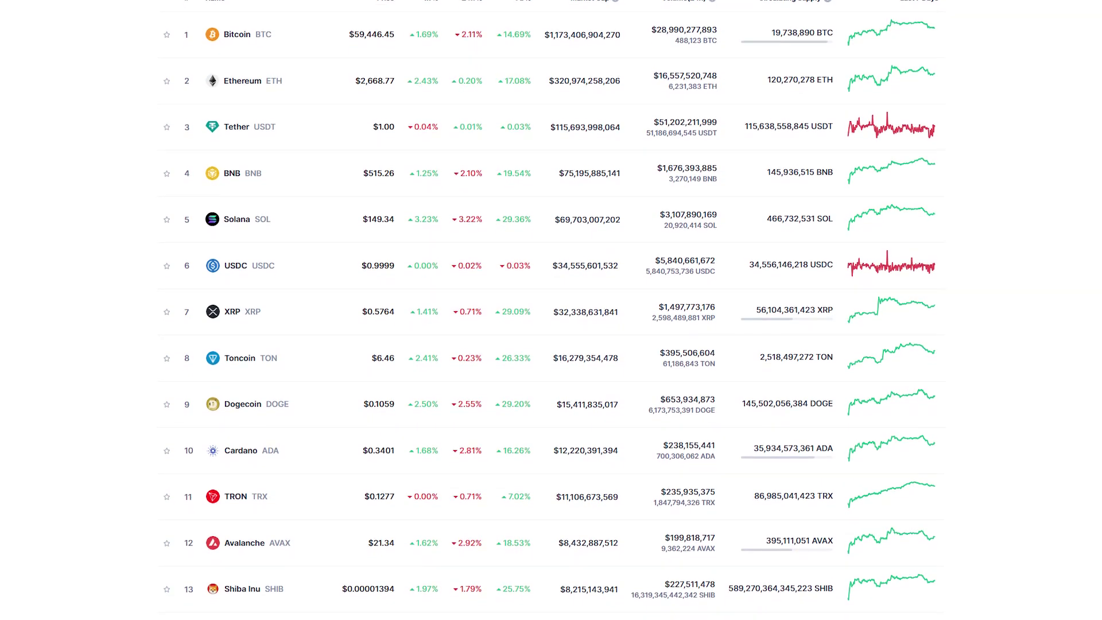
{"action": "scroll", "coordinate": [551, 310], "scroll_direction": "down", "scroll_amount": 1}
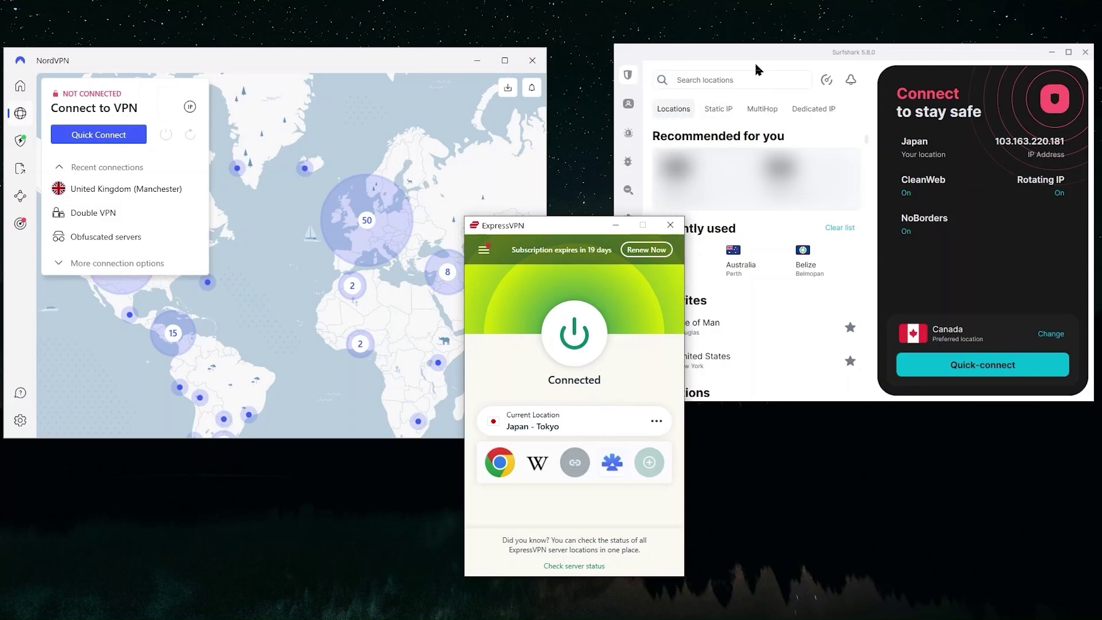
Step: Disconnect ExpressVPN and connect Surfshark to the Australia - Perth server
{"action": "left_click", "coordinate": [591, 331]}
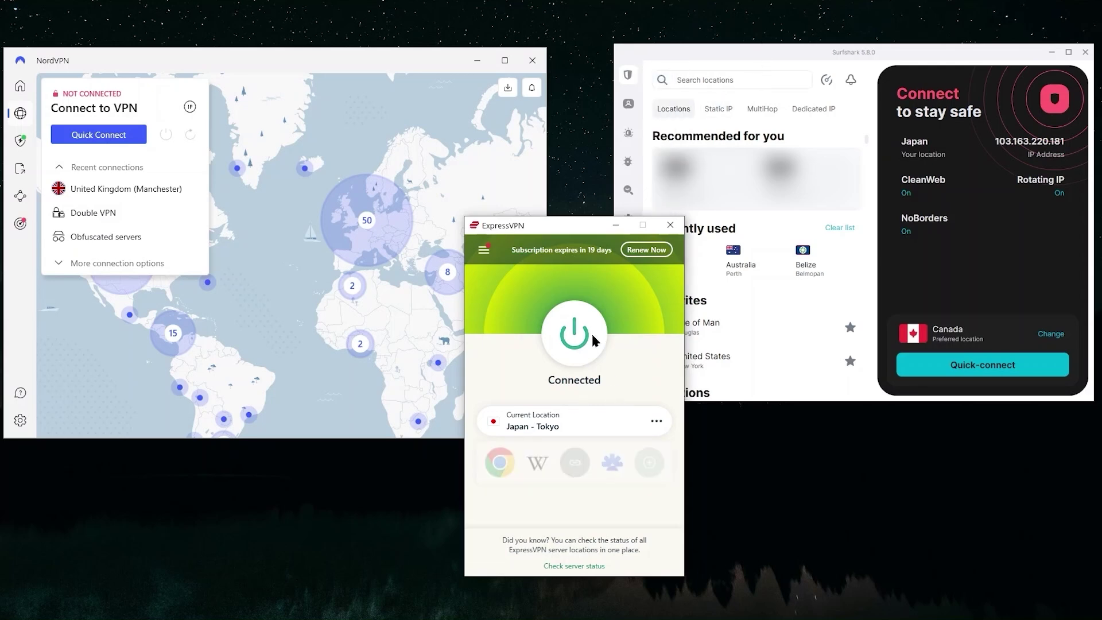
{"action": "left_click", "coordinate": [802, 58]}
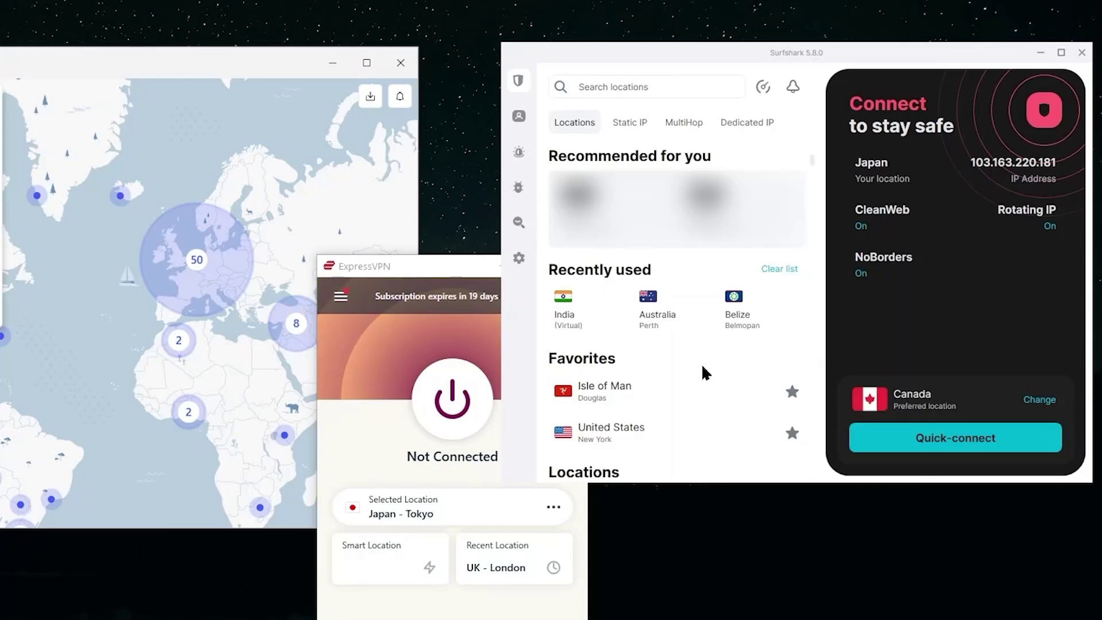
{"action": "scroll", "coordinate": [812, 189], "scroll_direction": "down", "scroll_amount": 4}
{"action": "scroll", "coordinate": [747, 224], "scroll_direction": "down", "scroll_amount": 5}
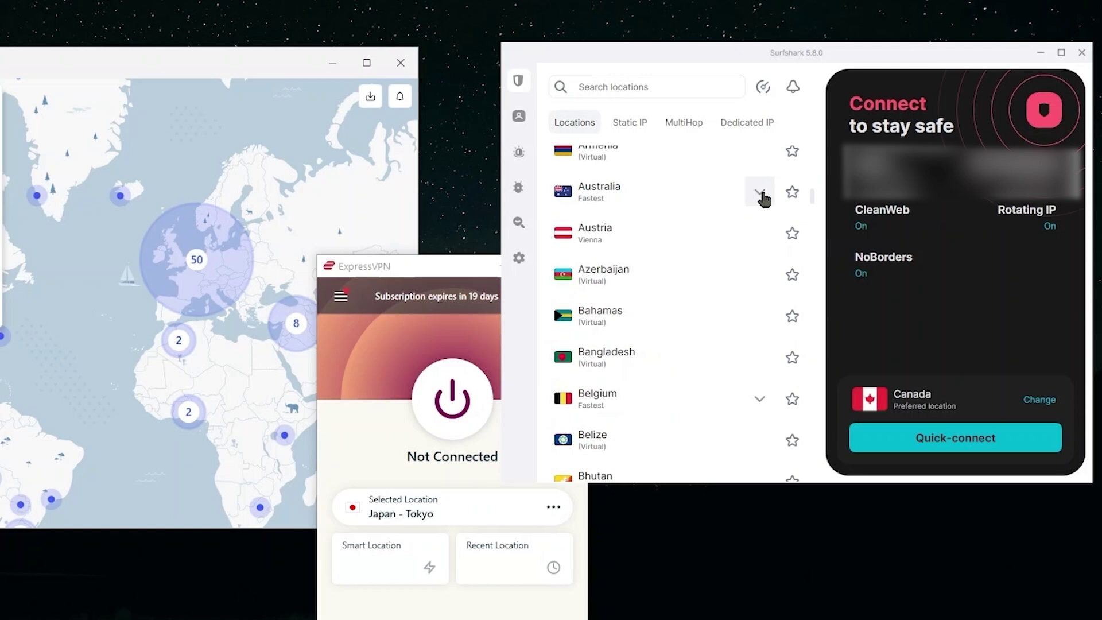
{"action": "left_click", "coordinate": [761, 194]}
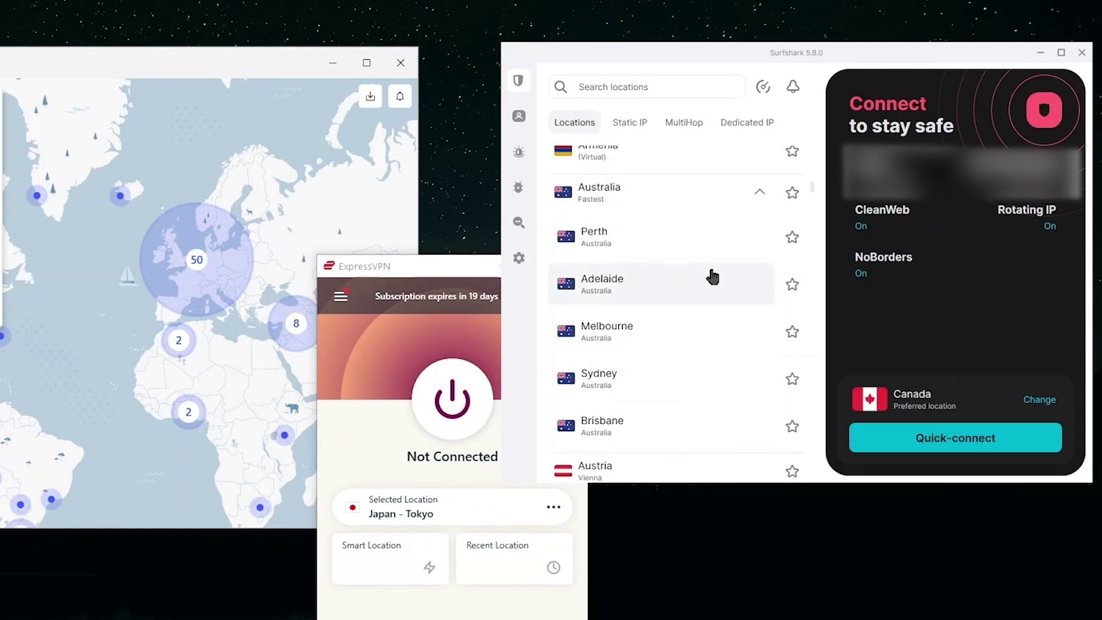
{"action": "left_click", "coordinate": [643, 244]}
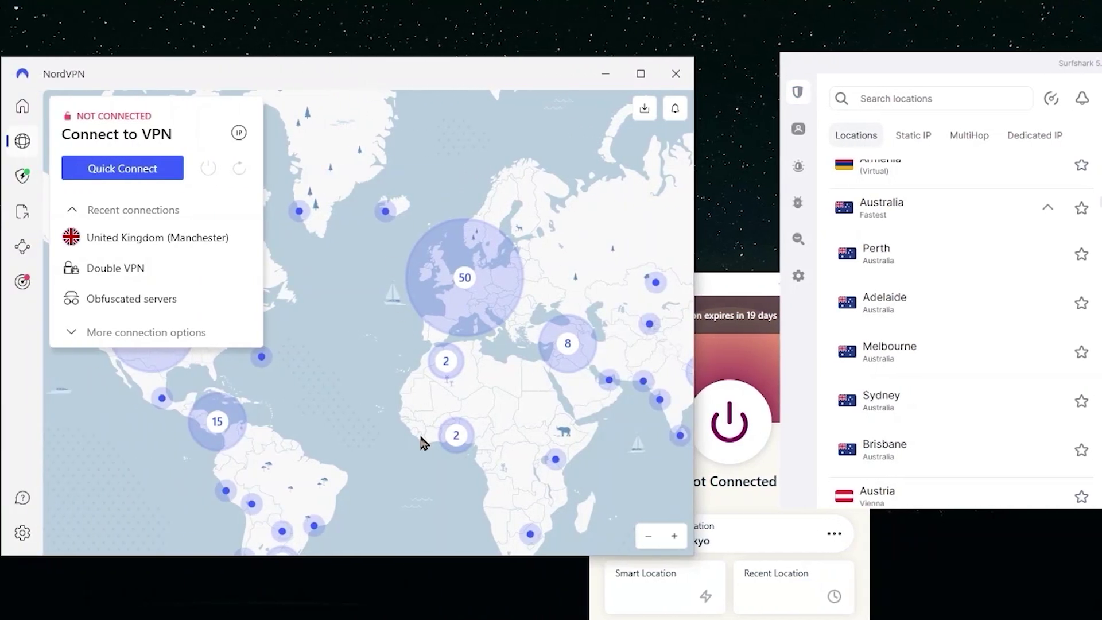
Step: Zoom NordVPN's map onto Europe and connect to Malta #2, then browse the country list
{"action": "left_click_drag", "start_coordinate": [421, 443], "coordinate": [307, 430]}
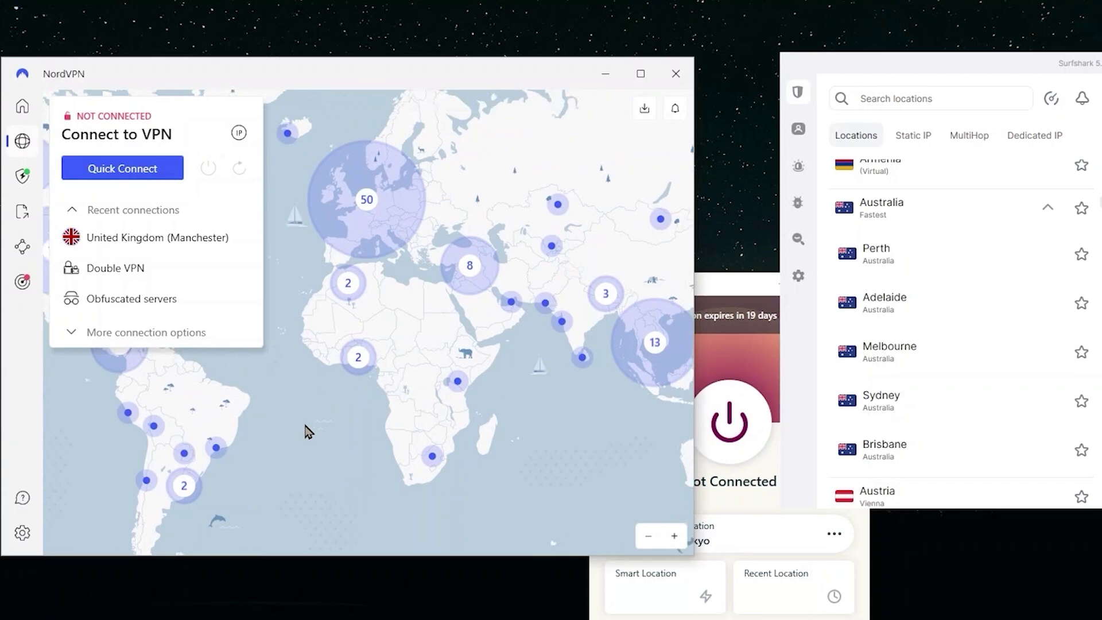
{"action": "scroll", "coordinate": [209, 458], "scroll_direction": "down", "scroll_amount": 2}
{"action": "scroll", "coordinate": [634, 328], "scroll_direction": "up", "scroll_amount": 2}
{"action": "left_click_drag", "start_coordinate": [634, 328], "coordinate": [636, 453]}
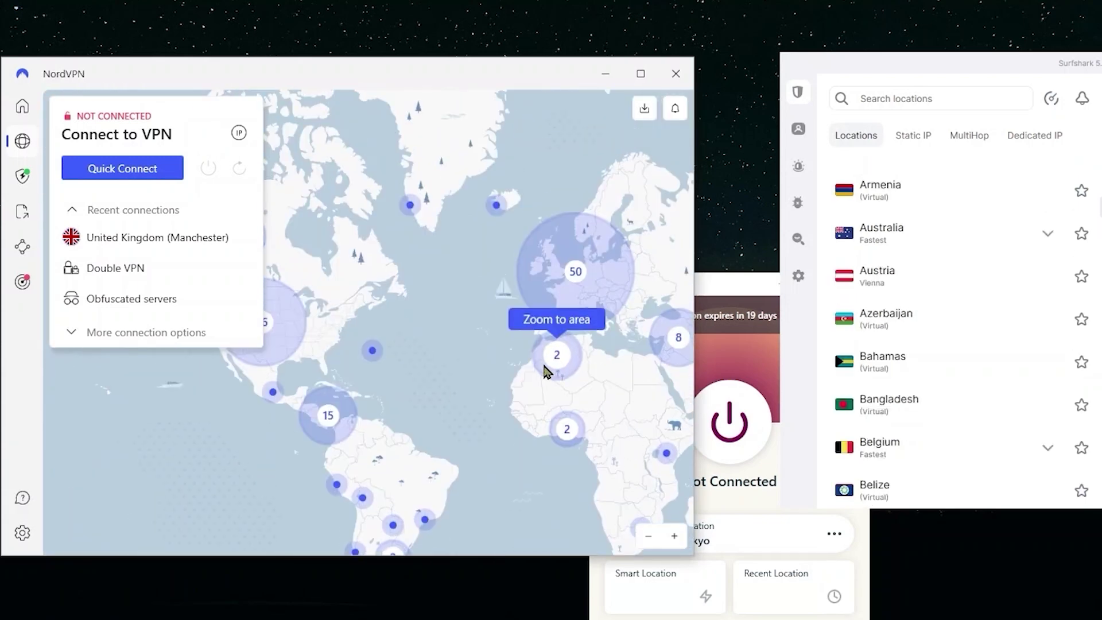
{"action": "left_click_drag", "start_coordinate": [545, 372], "coordinate": [450, 307]}
{"action": "scroll", "coordinate": [579, 326], "scroll_direction": "up", "scroll_amount": 3}
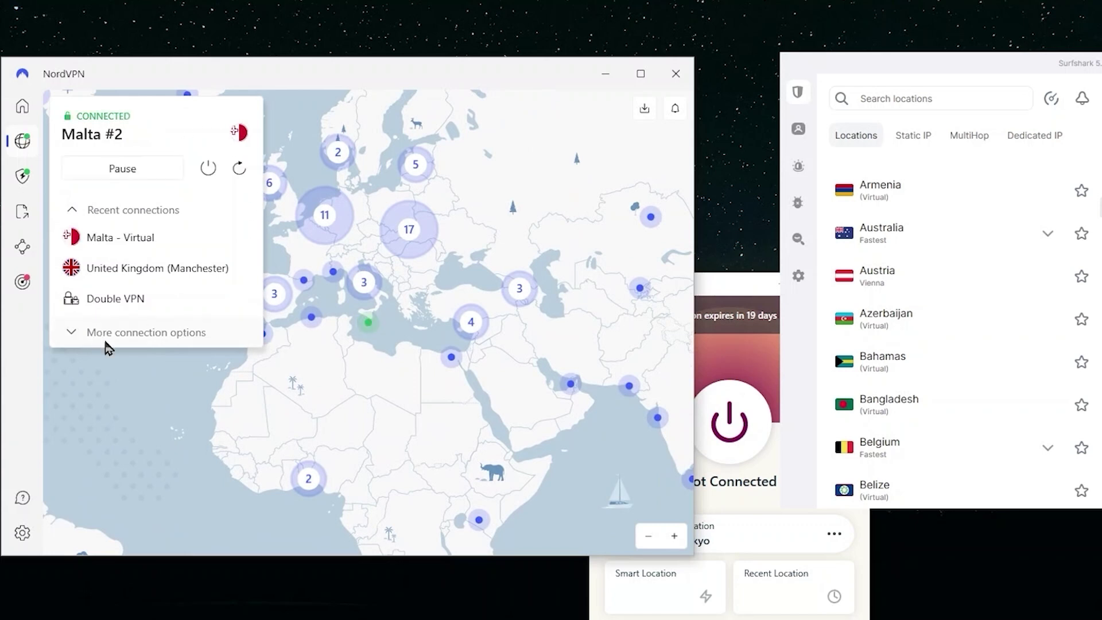
{"action": "left_click", "coordinate": [127, 339]}
{"action": "scroll", "coordinate": [135, 361], "scroll_direction": "down", "scroll_amount": 5}
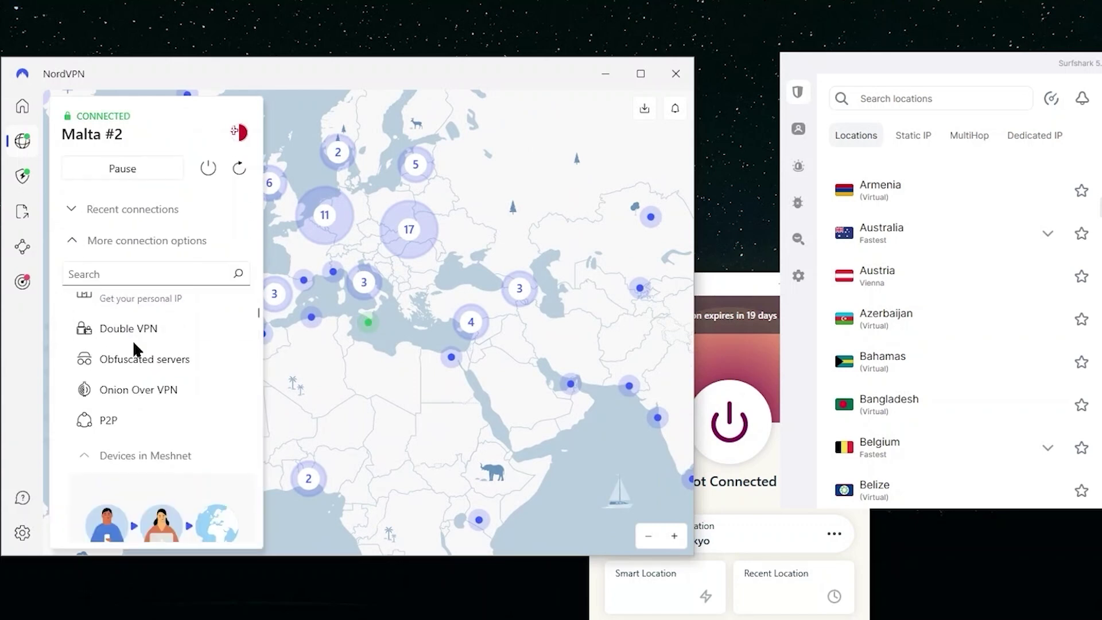
{"action": "scroll", "coordinate": [140, 364], "scroll_direction": "down", "scroll_amount": 8}
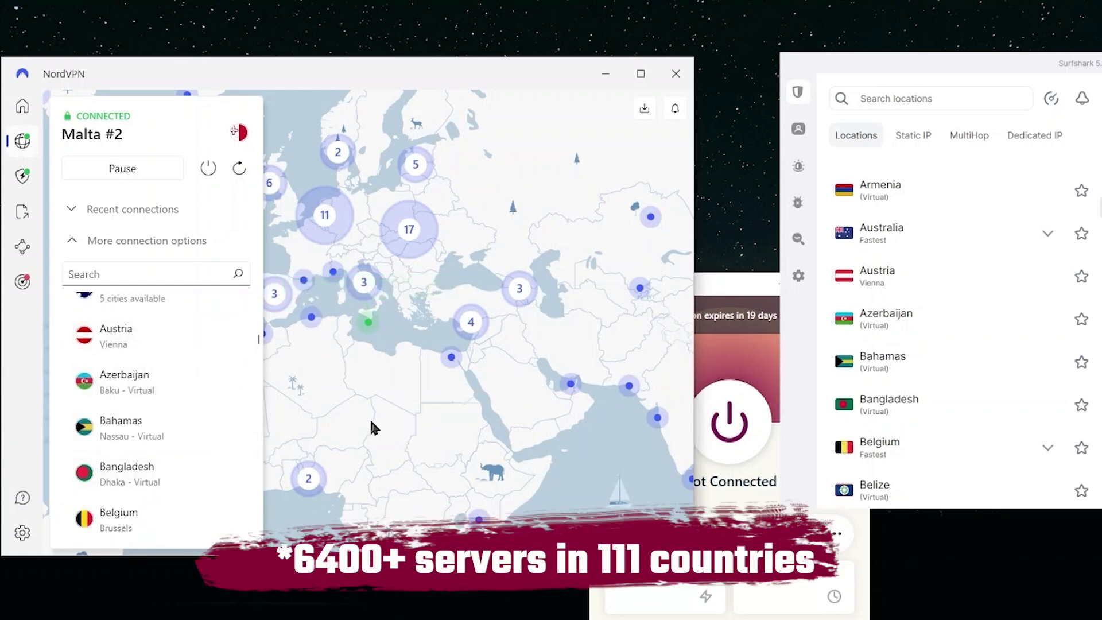
{"action": "left_click", "coordinate": [65, 253]}
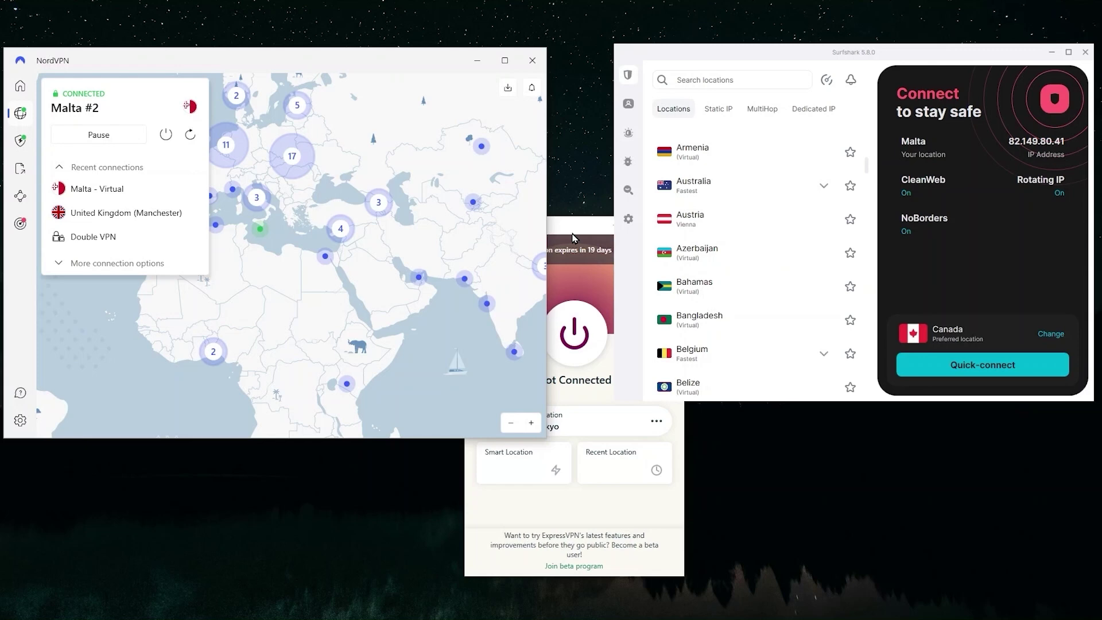
Step: Show ExpressVPN's Options protocol settings with Lightway - UDP, then bring Surfshark forward
{"action": "left_click", "coordinate": [572, 237]}
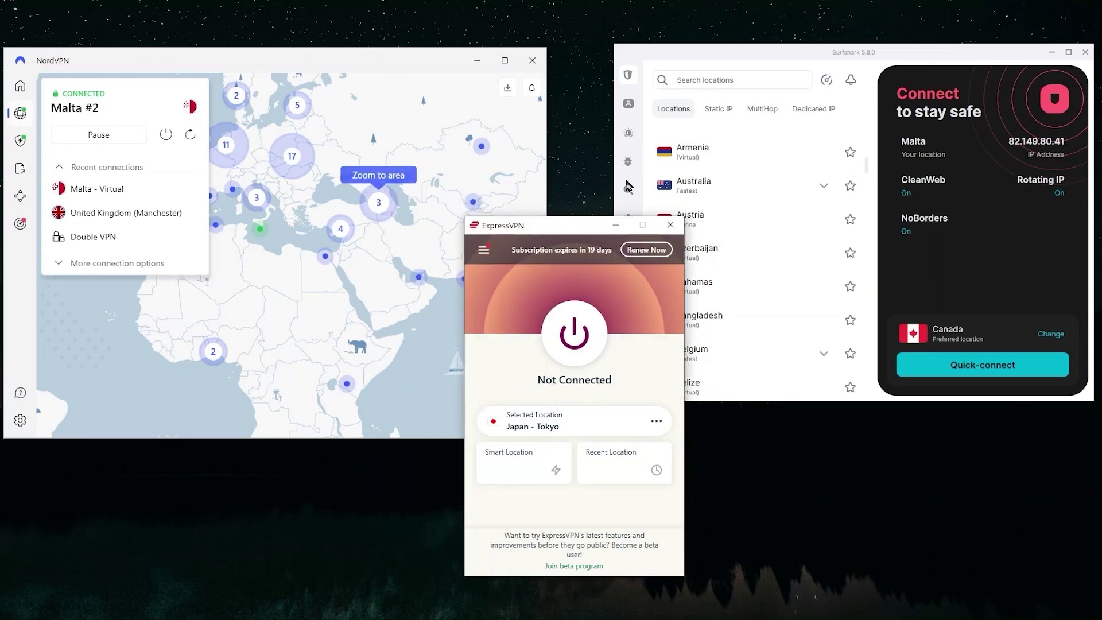
{"action": "left_click", "coordinate": [484, 251]}
{"action": "left_click", "coordinate": [522, 292]}
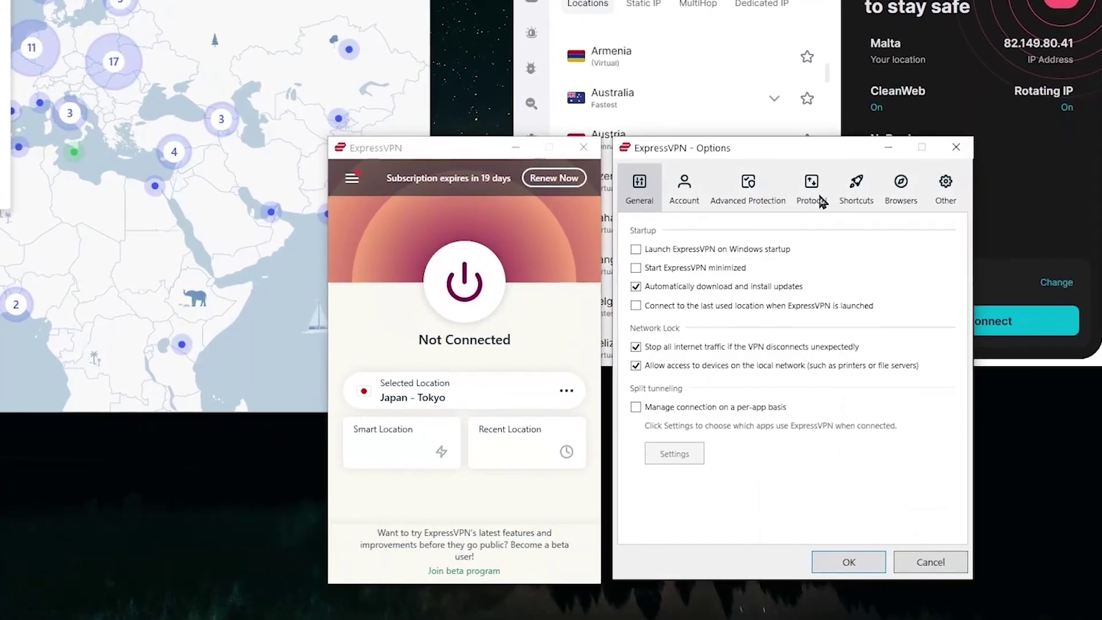
{"action": "left_click", "coordinate": [820, 198]}
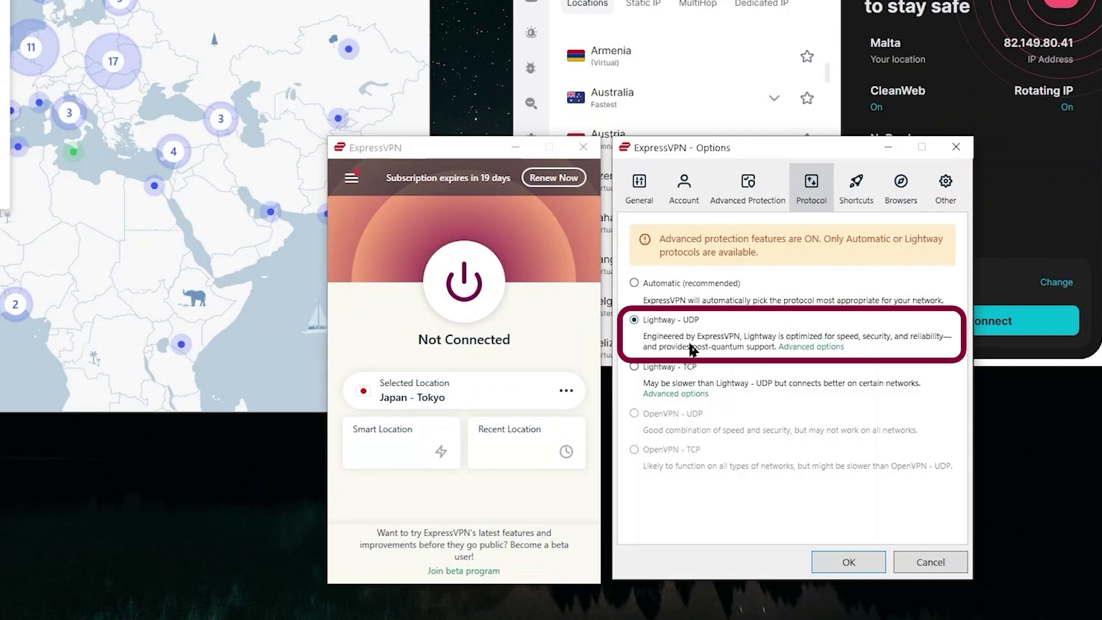
{"action": "left_click", "coordinate": [904, 140]}
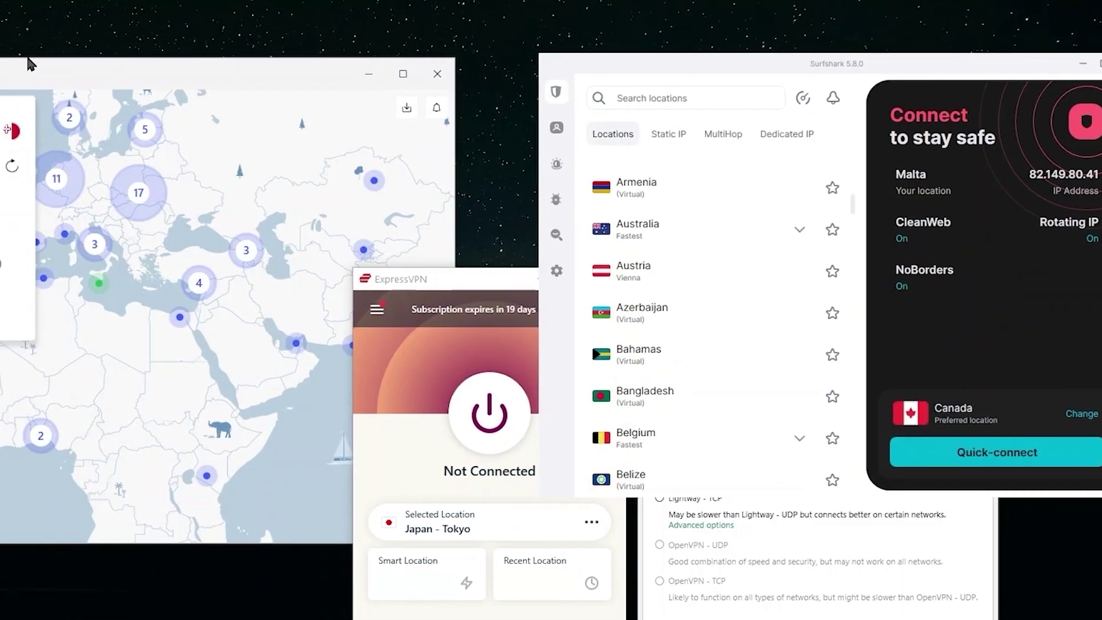
{"action": "left_click", "coordinate": [205, 71]}
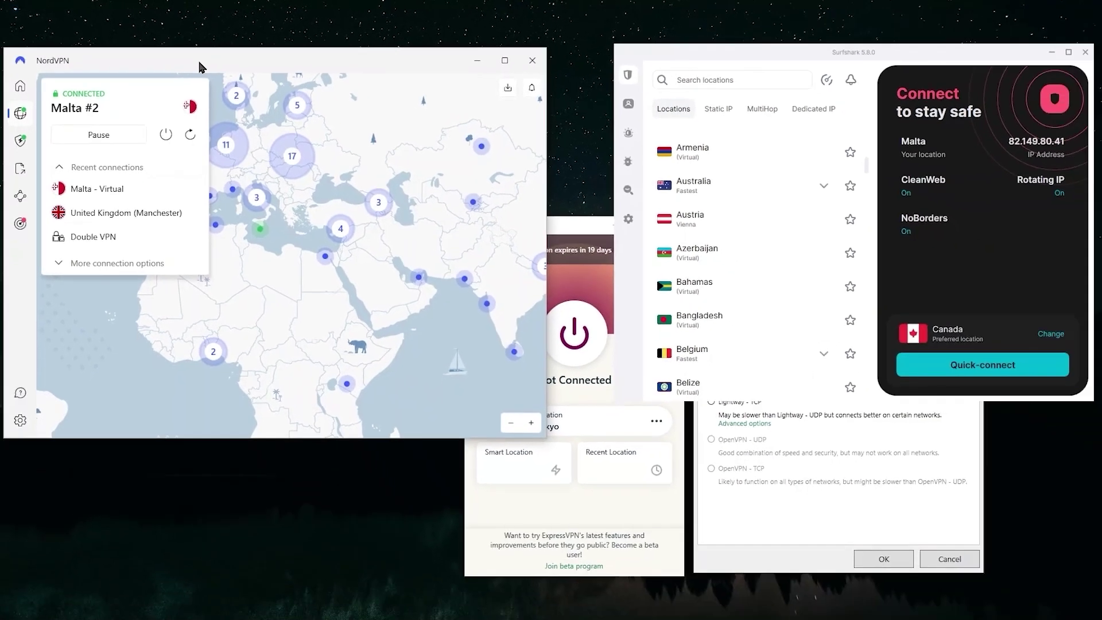
{"action": "left_click", "coordinate": [715, 285]}
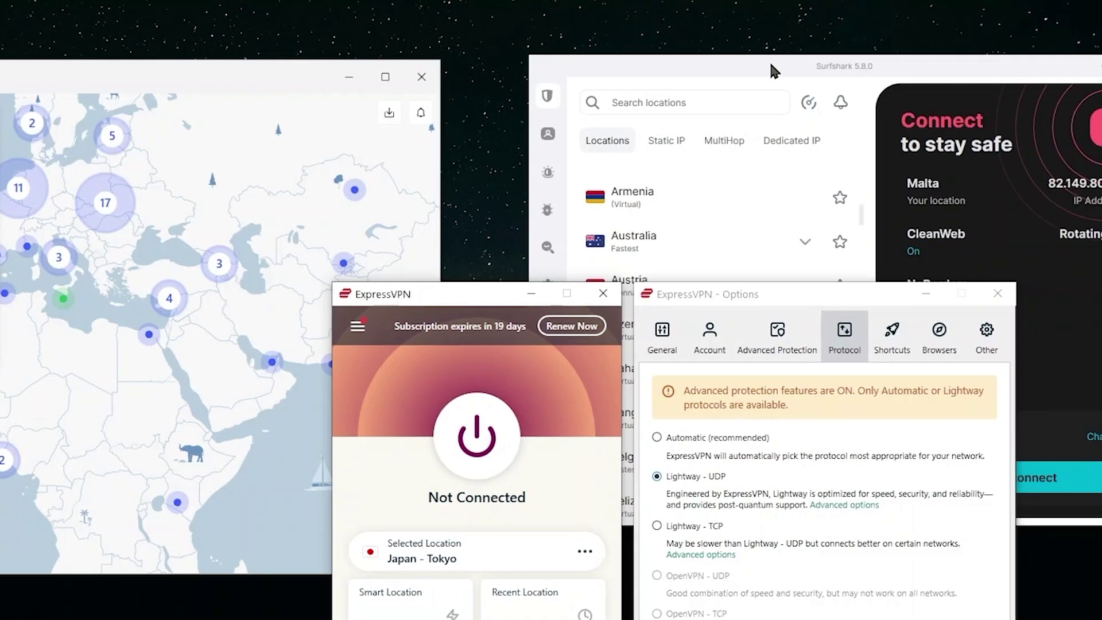
{"action": "left_click", "coordinate": [1045, 60]}
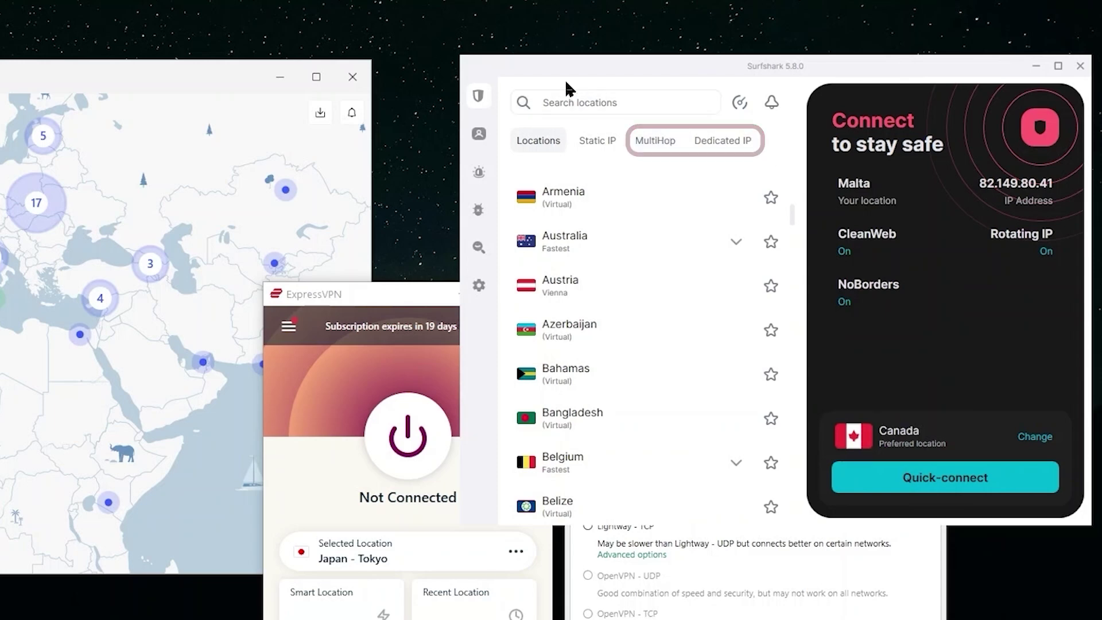
{"action": "left_click", "coordinate": [400, 294]}
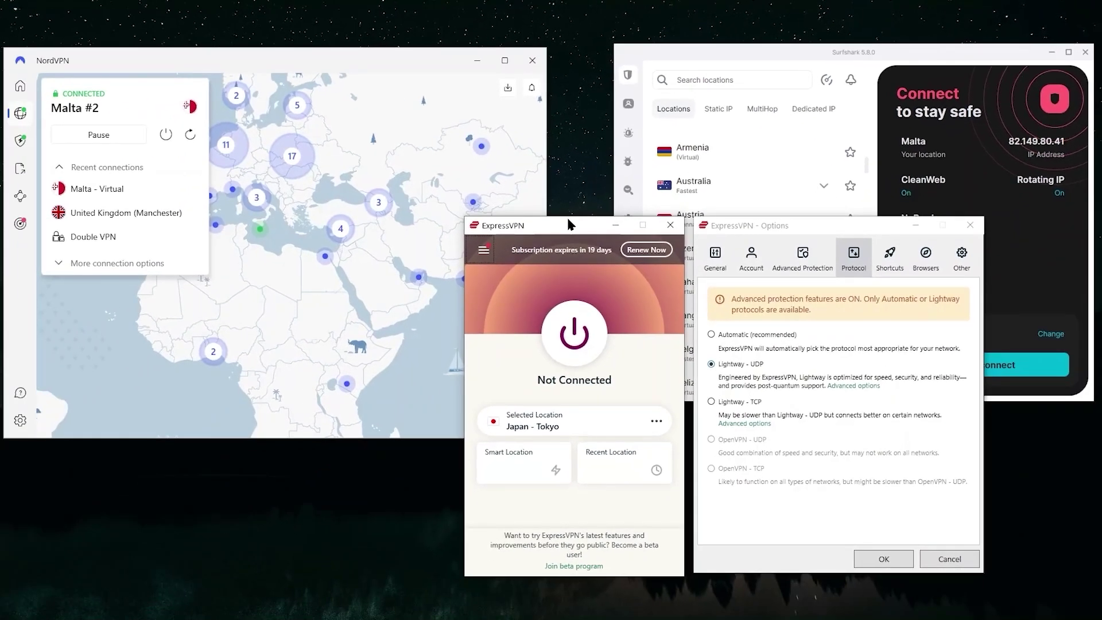